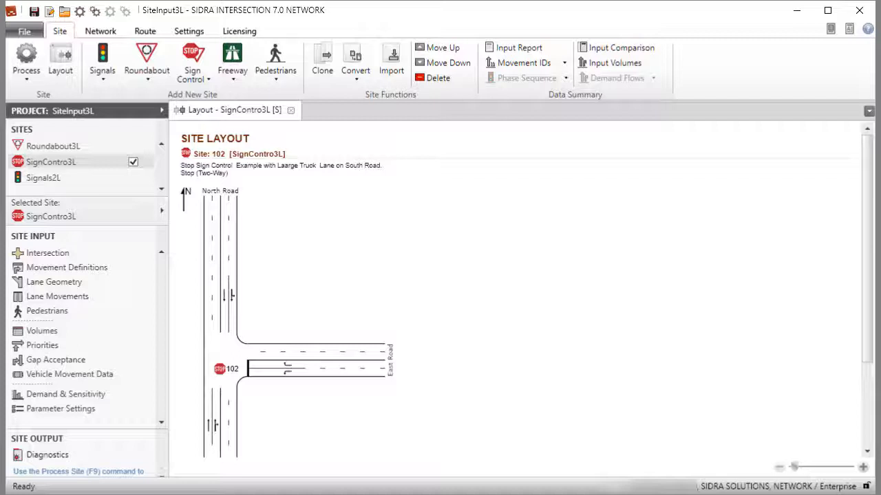
# - Review the sign control templates, the intersection settings and the movement class definitions of the SignContro3L site without changes
pyautogui.click(205, 78)
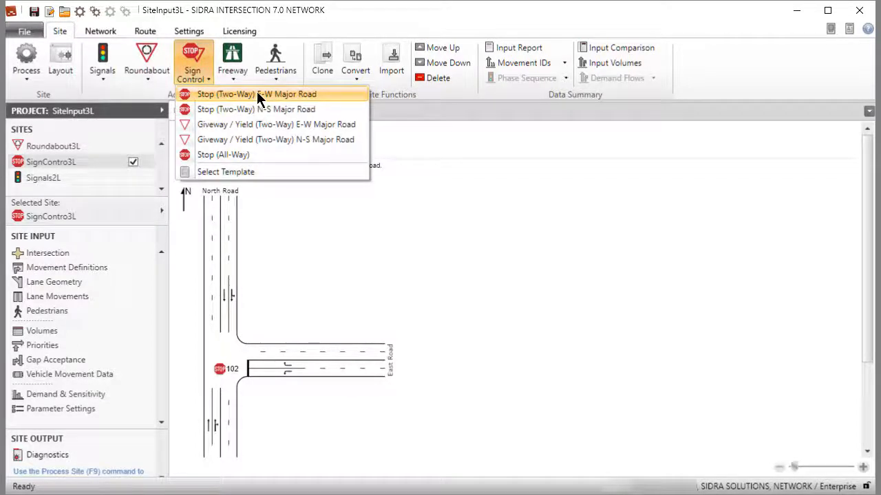
pyautogui.click(36, 257)
pyautogui.click(45, 253)
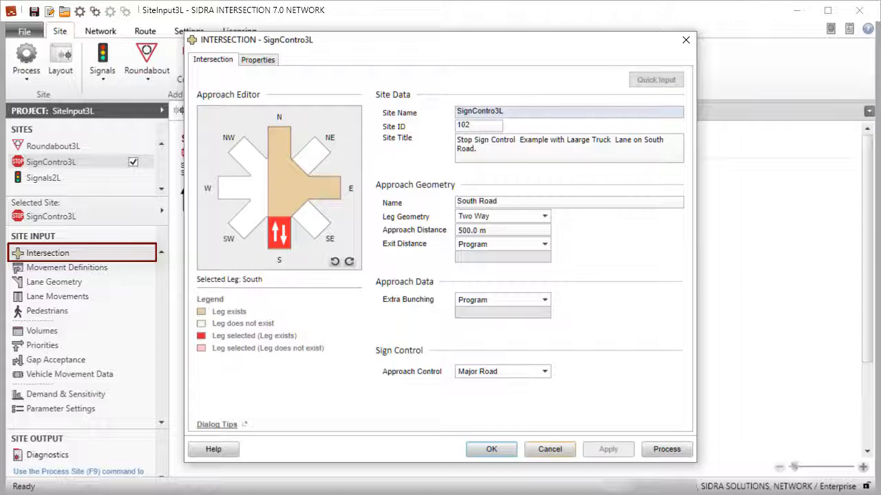
pyautogui.click(549, 449)
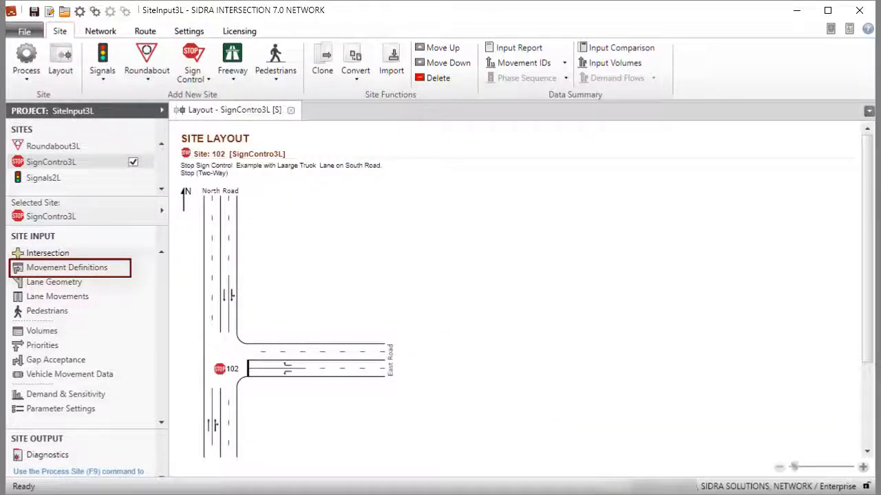
pyautogui.click(61, 264)
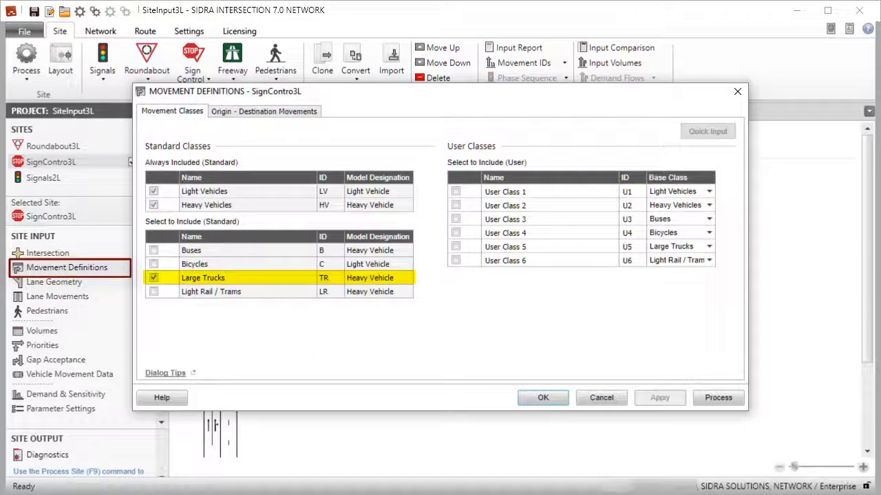
pyautogui.click(604, 400)
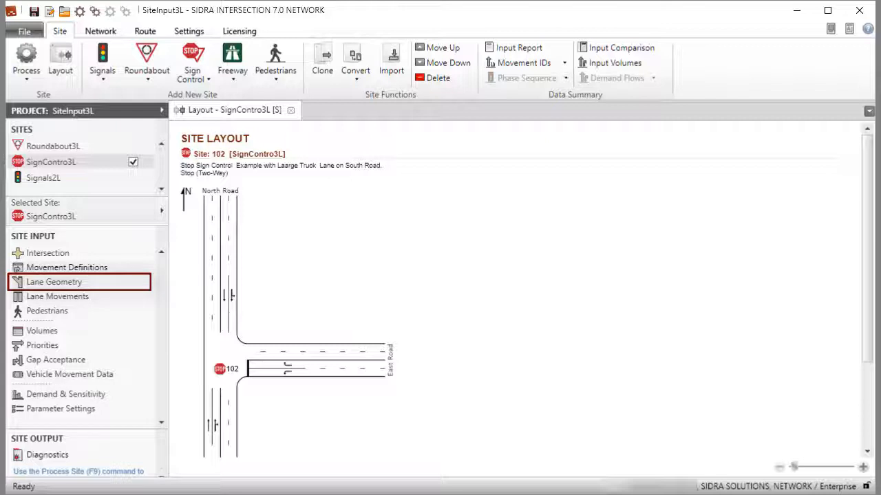
# - Open the lane geometry with the layout view and inspect the lanes of the South, East and North approaches
pyautogui.click(53, 282)
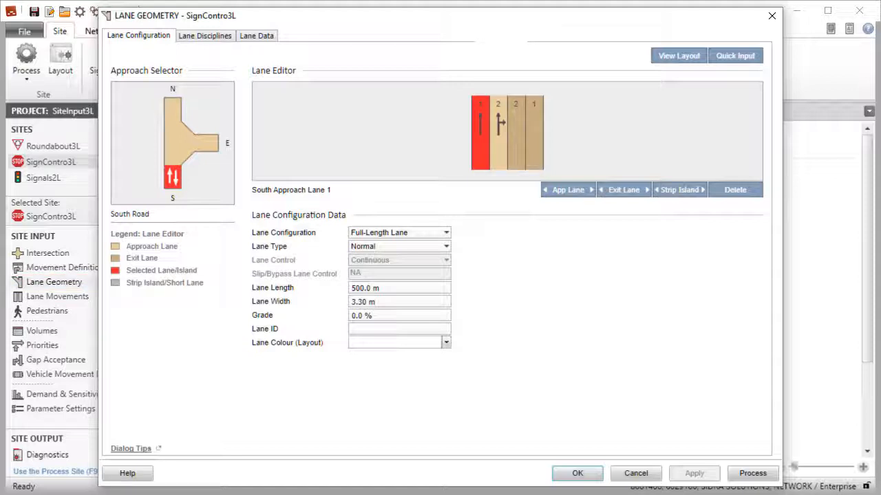
pyautogui.click(674, 61)
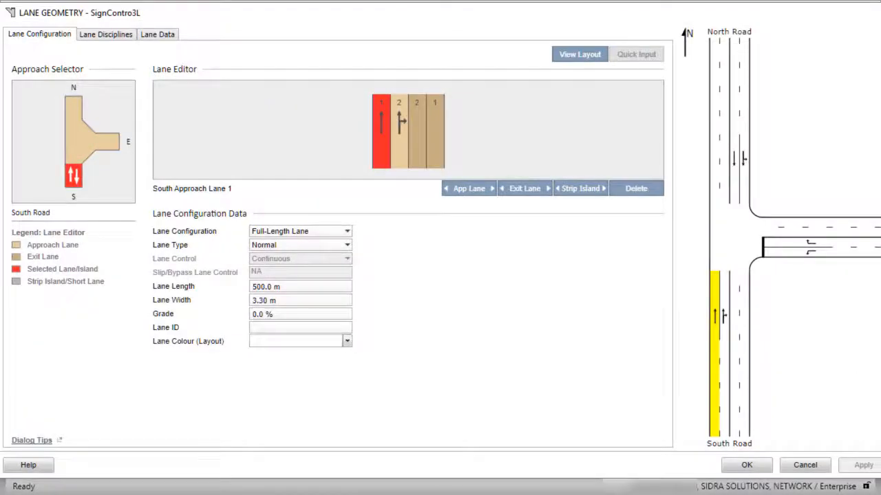
pyautogui.click(398, 149)
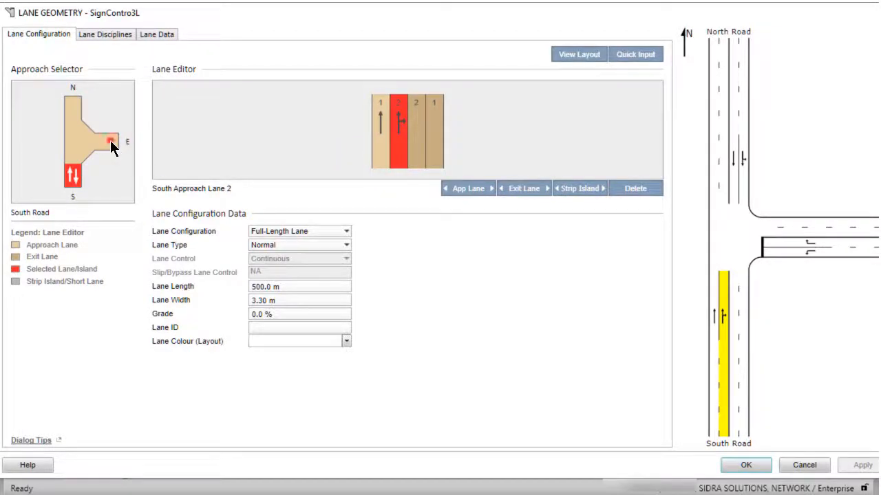
pyautogui.click(116, 142)
pyautogui.click(398, 146)
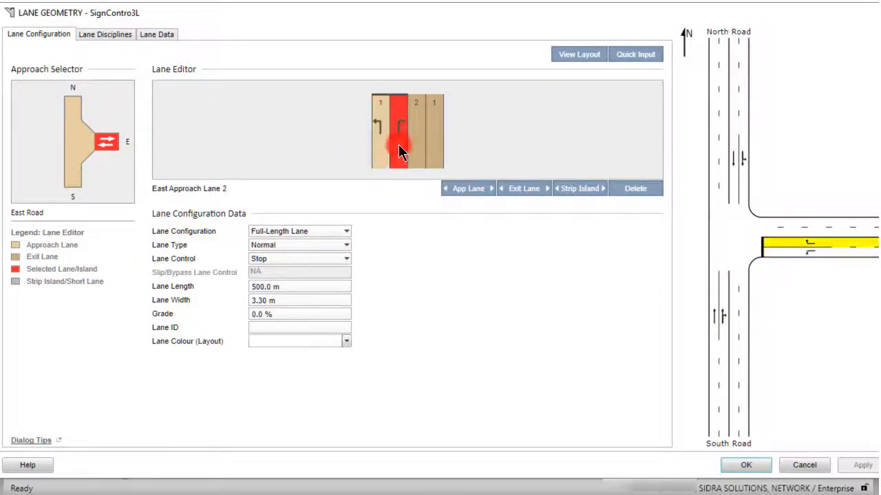
pyautogui.click(73, 107)
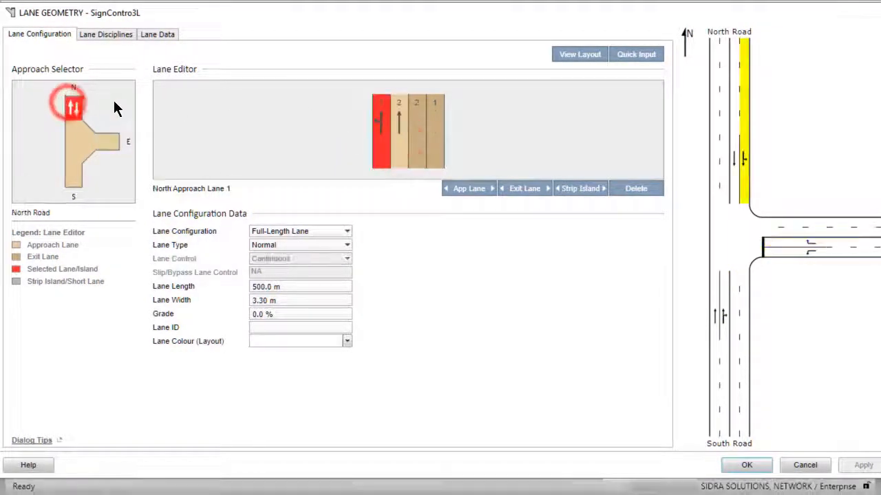
pyautogui.click(397, 148)
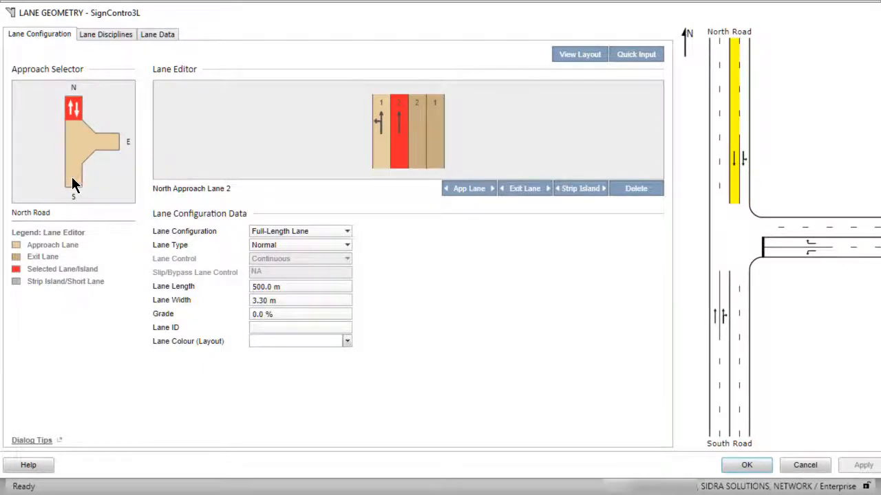
pyautogui.click(72, 177)
pyautogui.click(400, 162)
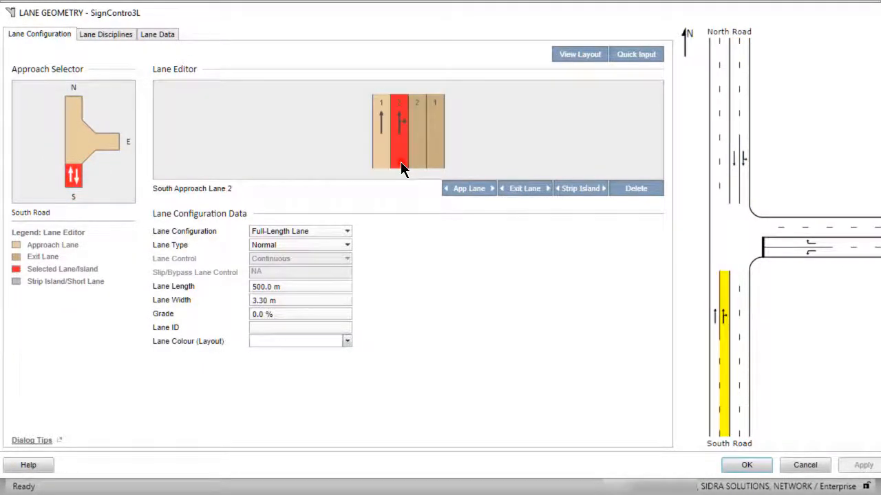
pyautogui.click(379, 163)
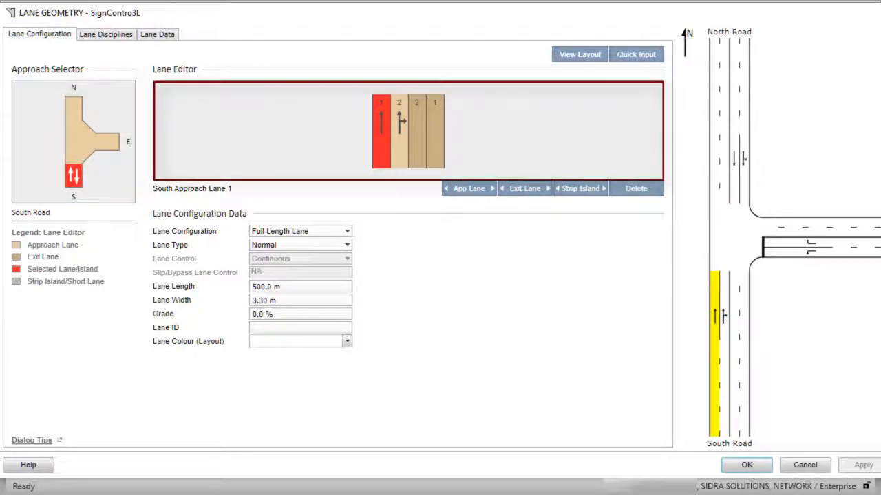
pyautogui.click(394, 150)
pyautogui.click(417, 148)
pyautogui.click(435, 150)
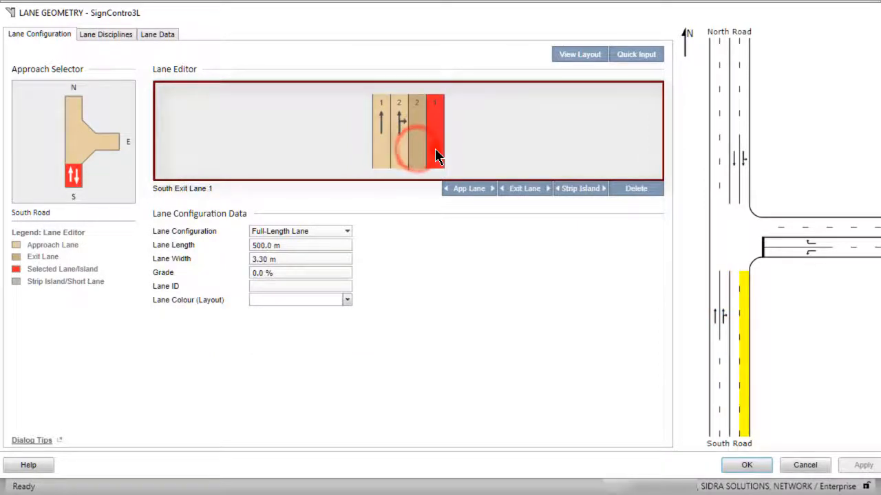
# - Step through the South Road approach and exit lanes to inspect each lane's configuration data
pyautogui.click(380, 154)
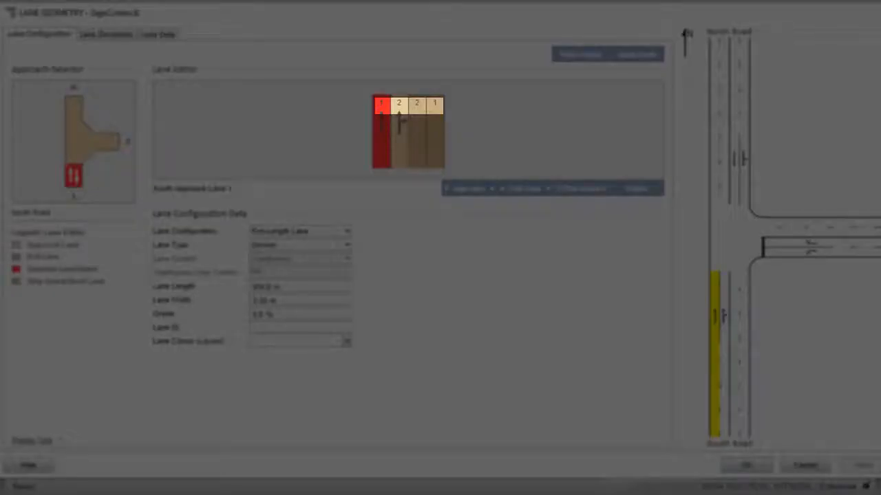
pyautogui.click(398, 152)
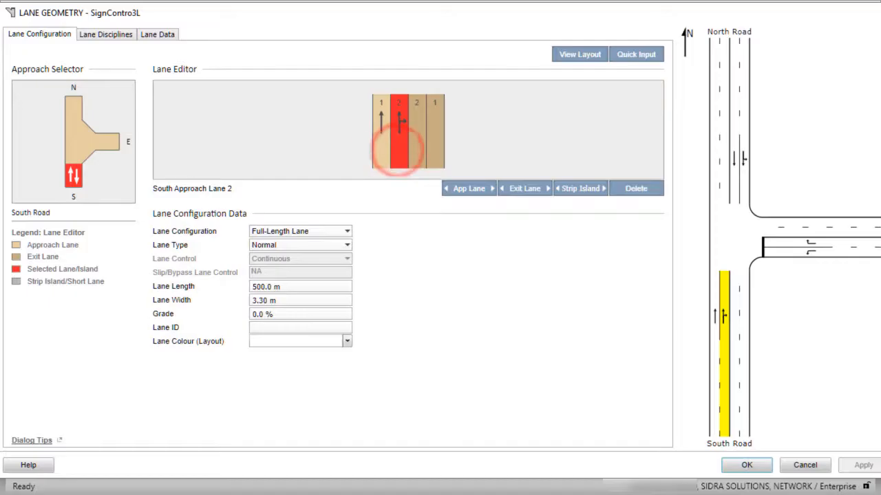
pyautogui.press('Left')
pyautogui.press('Left')
pyautogui.press('Right')
pyautogui.press('Right')
pyautogui.press('Right')
pyautogui.press('Right')
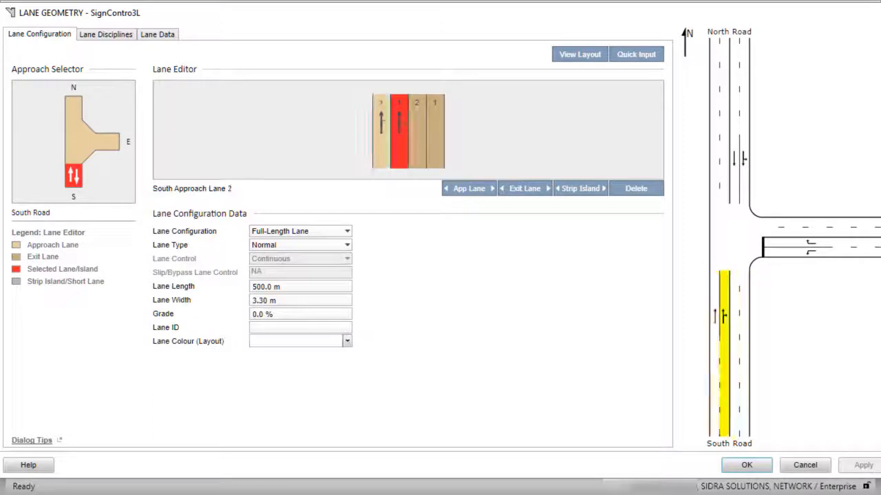
pyautogui.press('Right')
pyautogui.press('Right')
pyautogui.press('Right')
pyautogui.press('Right')
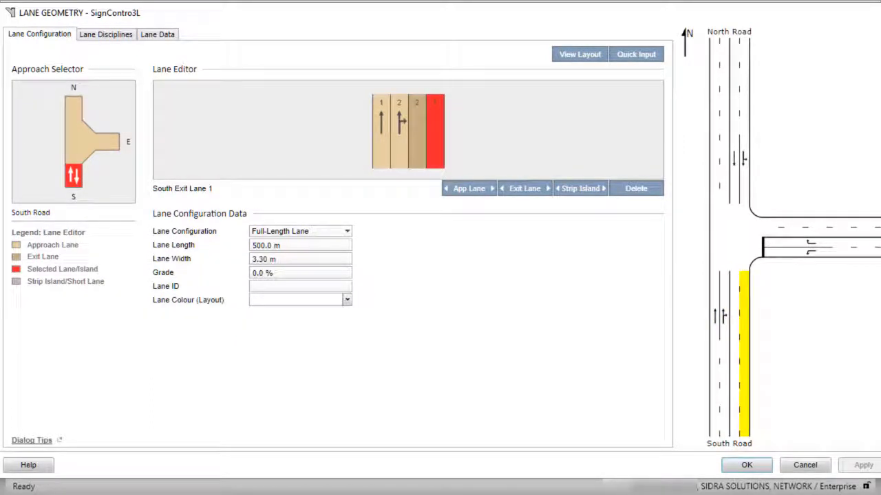
pyautogui.press('Left')
pyautogui.press('Left')
pyautogui.press('Left')
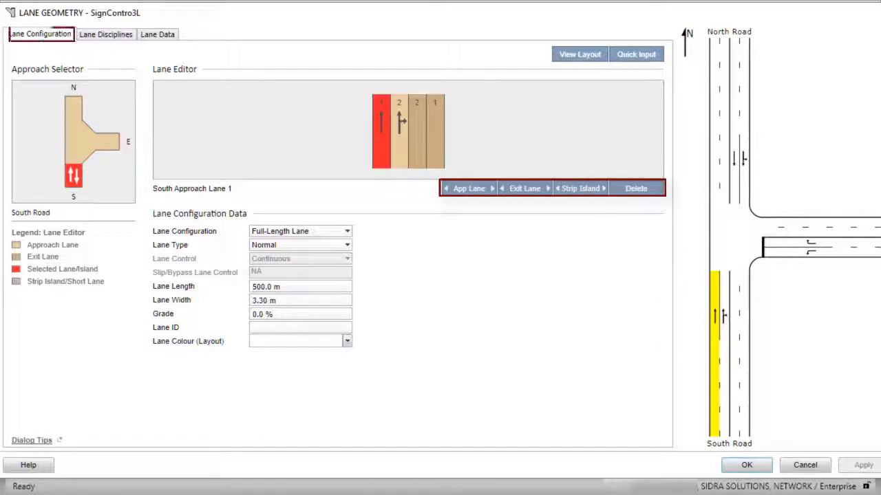
# - Review the lane disciplines of South approach lane 1 and the lane editor's options for adding lanes
pyautogui.click(104, 34)
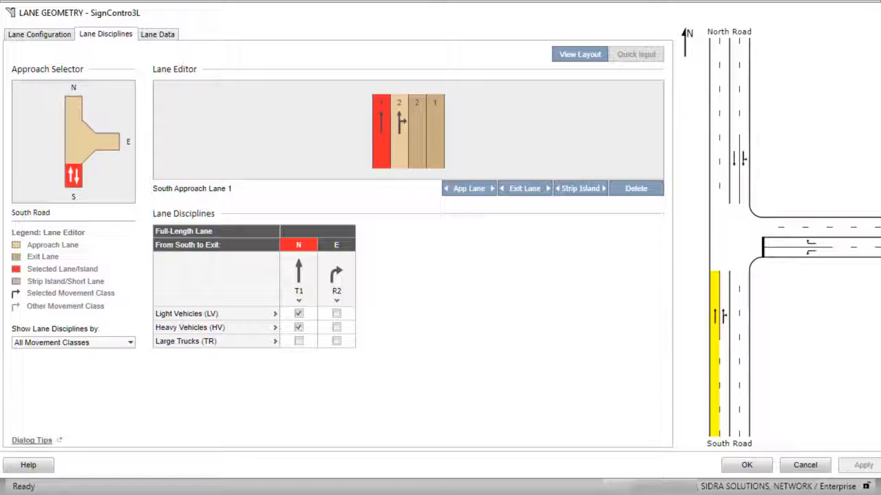
pyautogui.rightClick(380, 154)
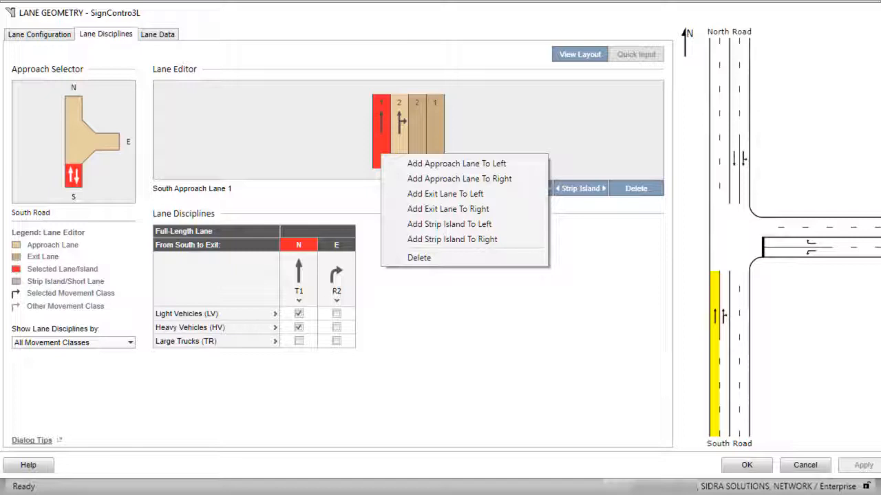
pyautogui.press('Escape')
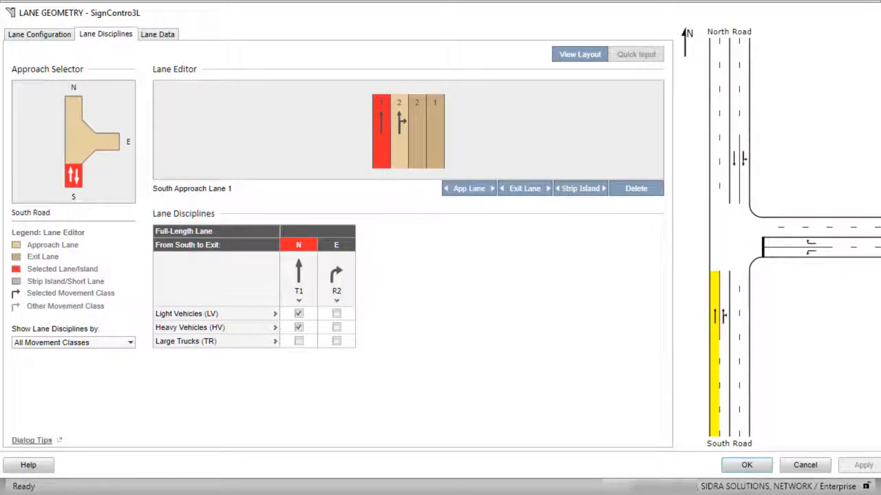
# - Change South approach lane 2 to a short lane with a short lane length of 70 m
pyautogui.click(34, 33)
pyautogui.click(402, 152)
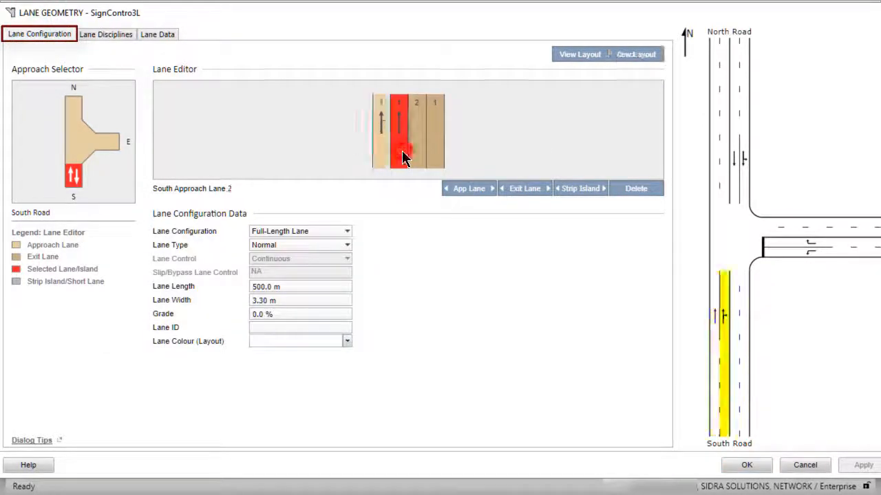
pyautogui.click(347, 232)
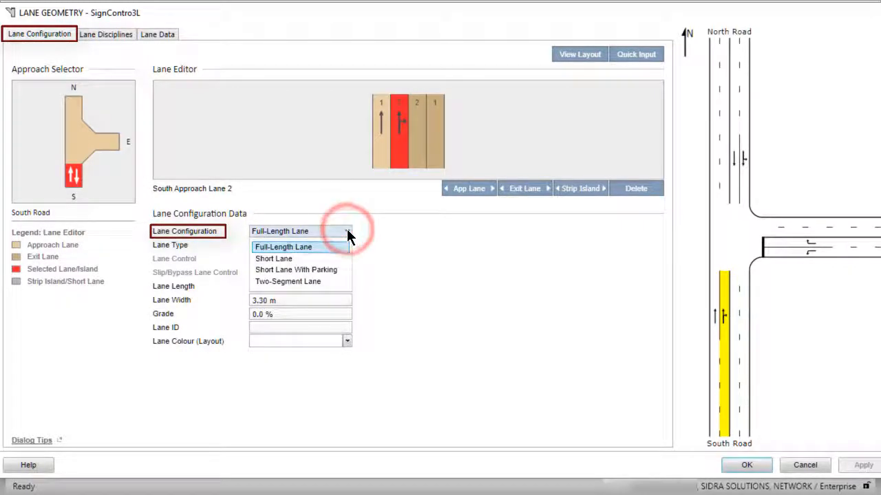
pyautogui.click(305, 259)
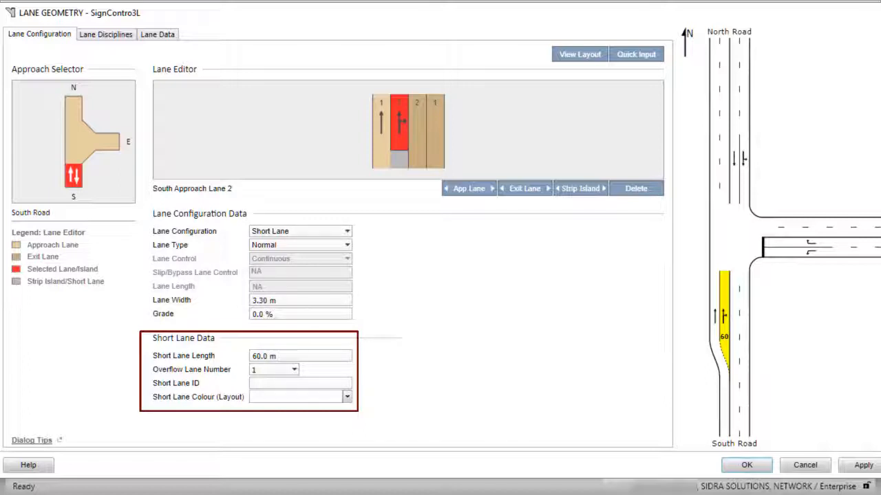
pyautogui.click(254, 356)
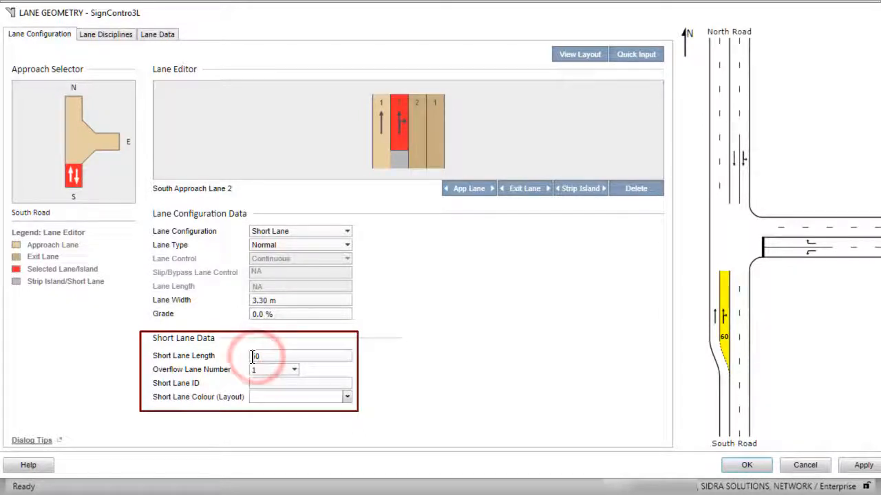
pyautogui.write('70')
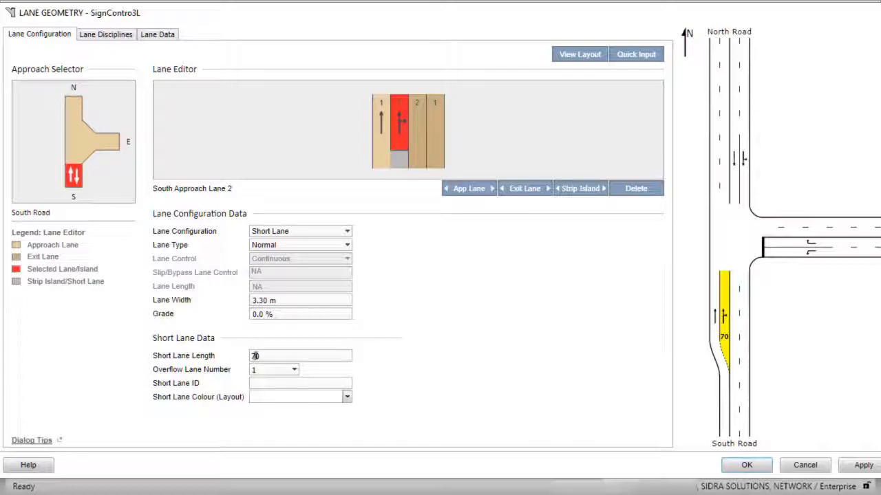
# - Add a new approach lane to the left of South approach lane 1
pyautogui.click(384, 143)
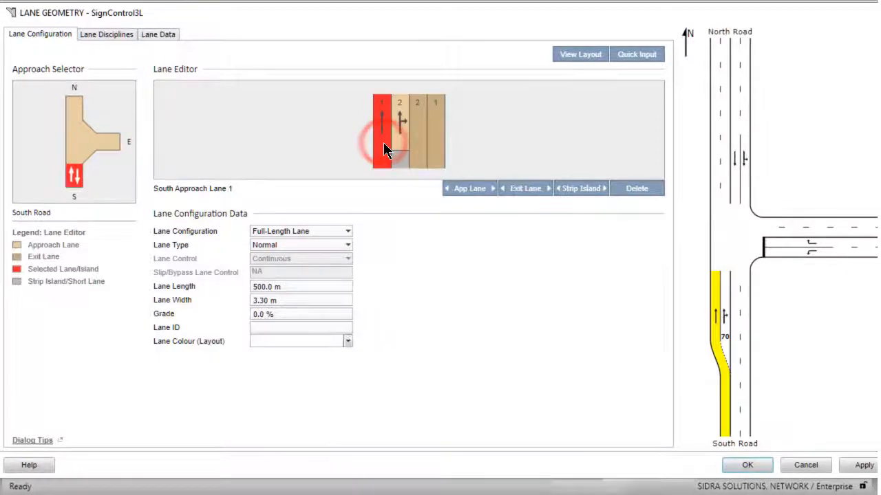
pyautogui.click(445, 188)
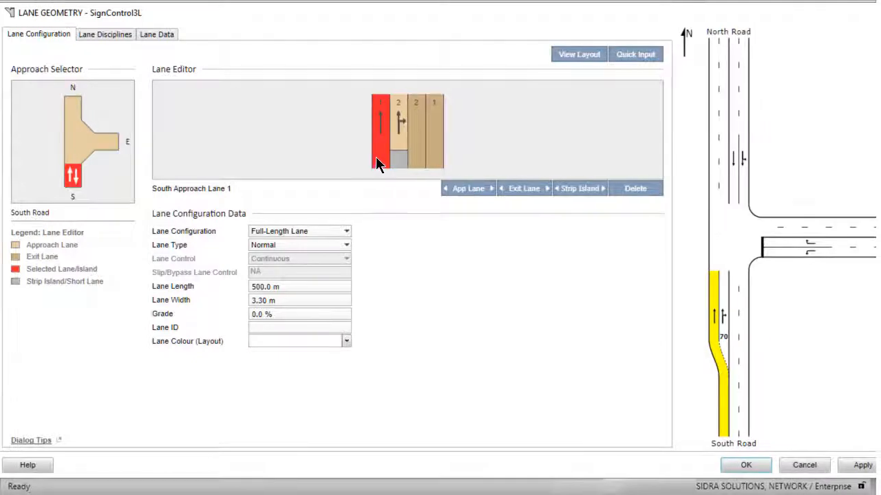
pyautogui.rightClick(377, 150)
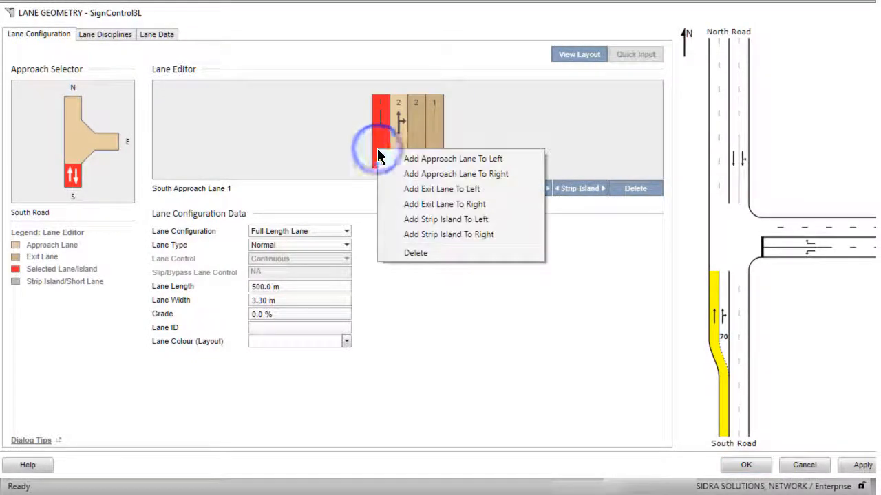
pyautogui.click(449, 159)
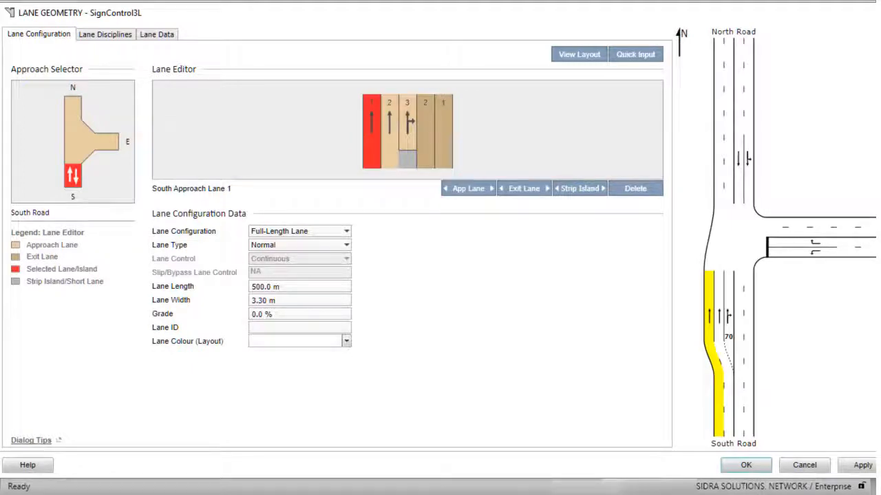
# - Set the new left lane's ID to TR and give it a light purple layout colour
pyautogui.click(280, 326)
pyautogui.write('TR')
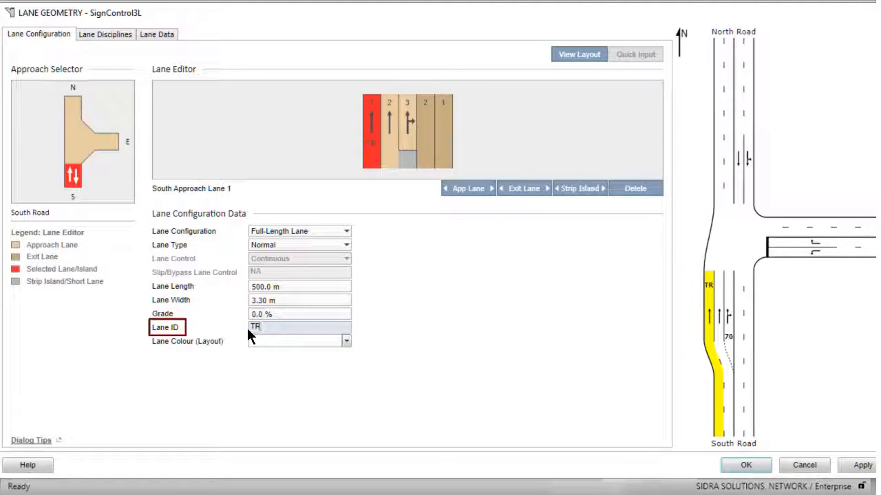
pyautogui.click(346, 340)
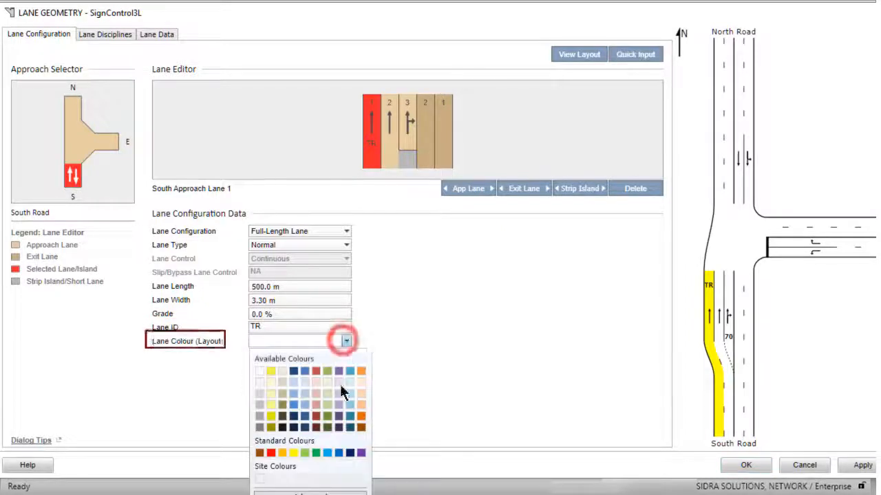
pyautogui.click(339, 405)
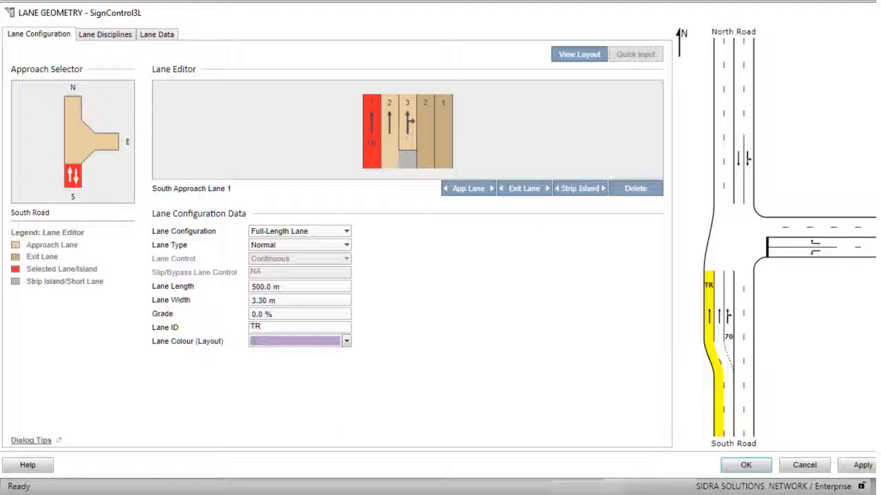
# - Set North Road exit lane 1's lane ID to TR and give it the light purple layout colour
pyautogui.click(70, 100)
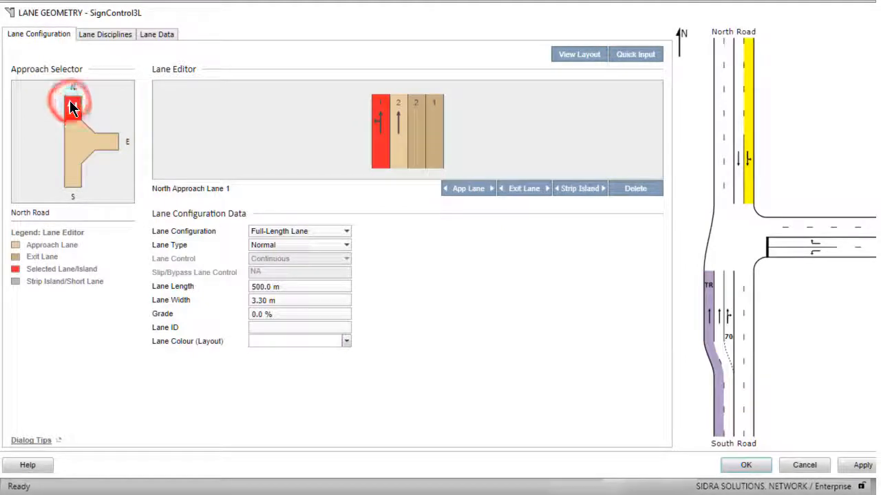
pyautogui.click(437, 142)
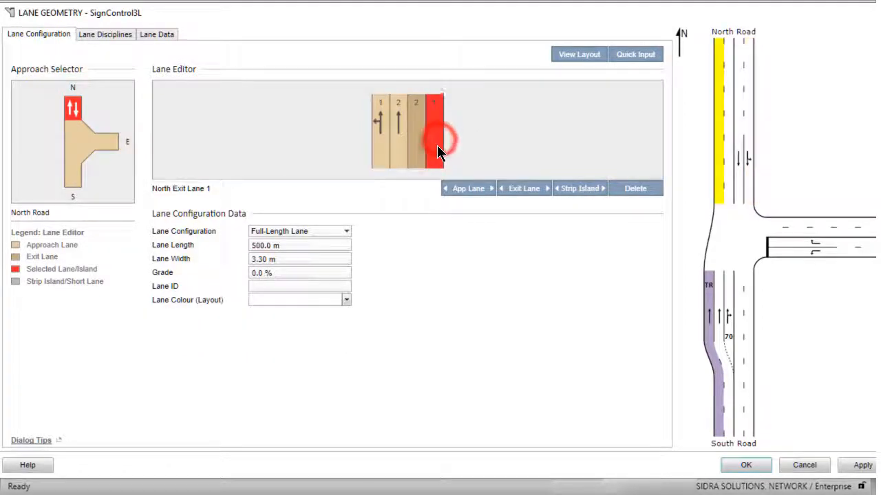
pyautogui.click(275, 286)
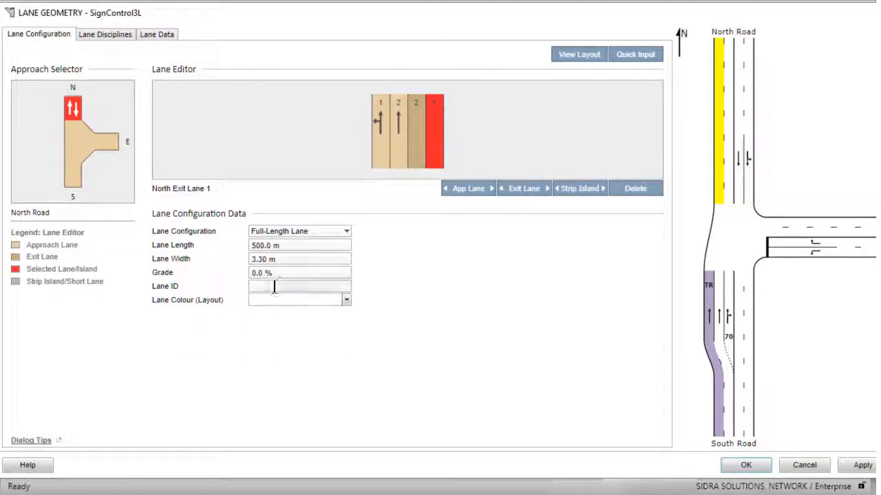
pyautogui.write('TR')
pyautogui.click(345, 298)
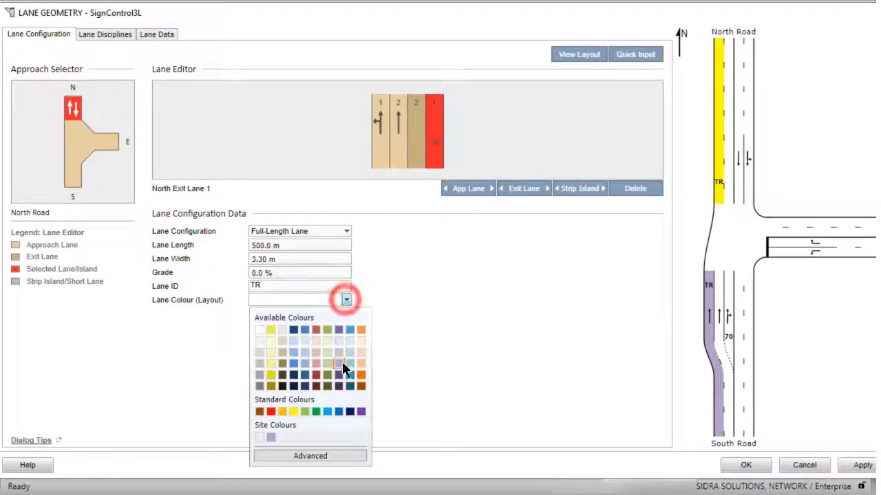
pyautogui.click(341, 364)
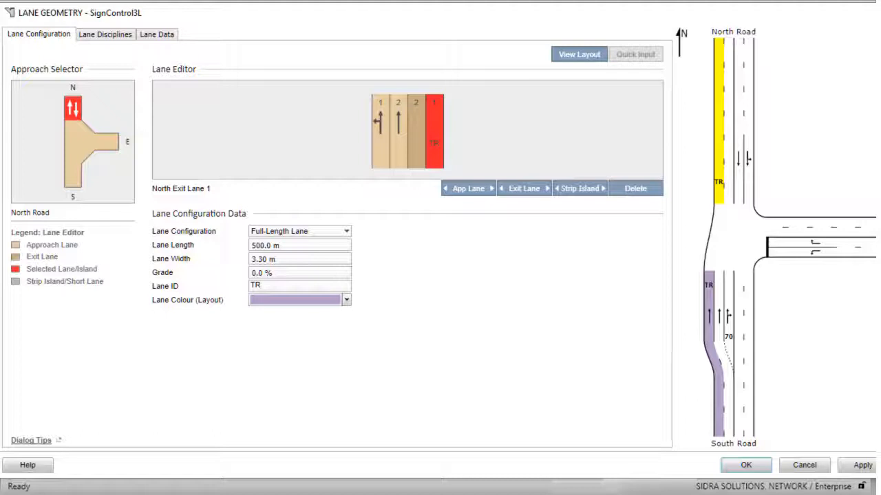
# - Add a strip island to the right of North approach lane 2
pyautogui.click(399, 142)
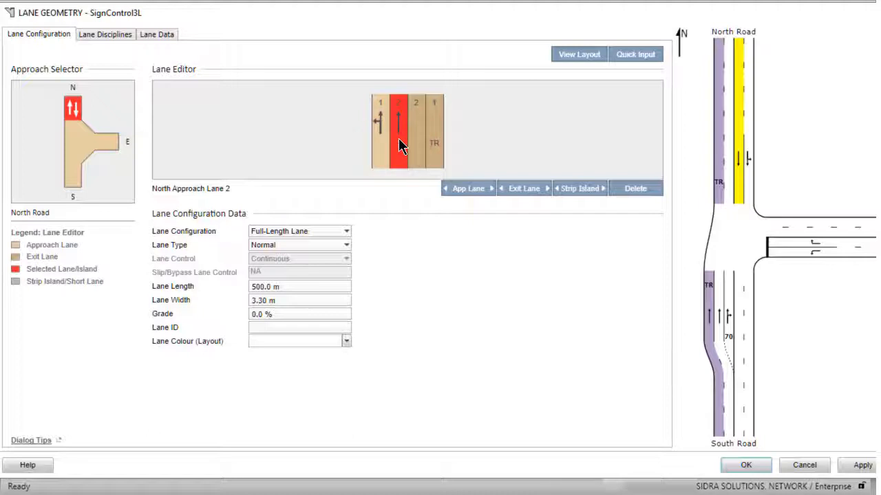
pyautogui.click(603, 190)
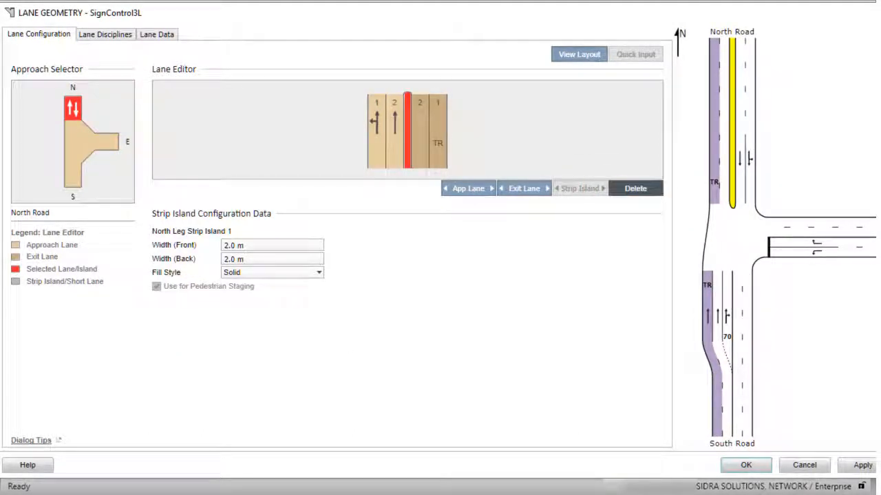
pyautogui.click(635, 188)
pyautogui.rightClick(399, 150)
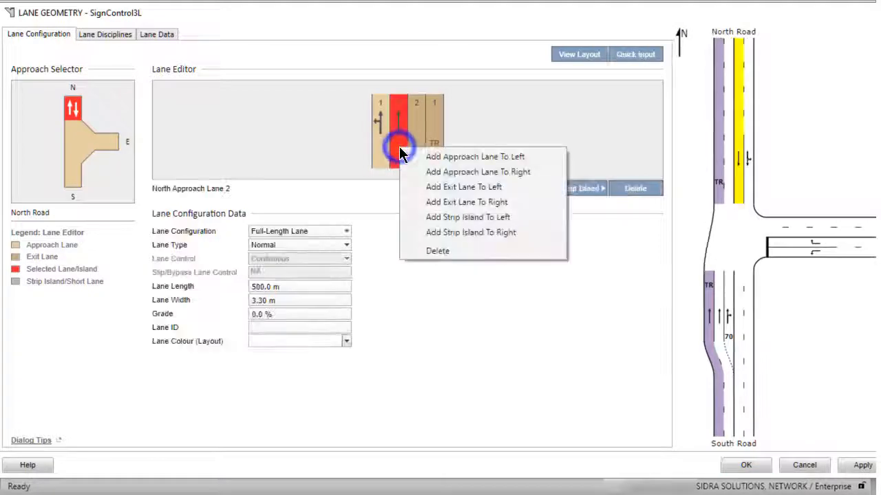
pyautogui.click(479, 232)
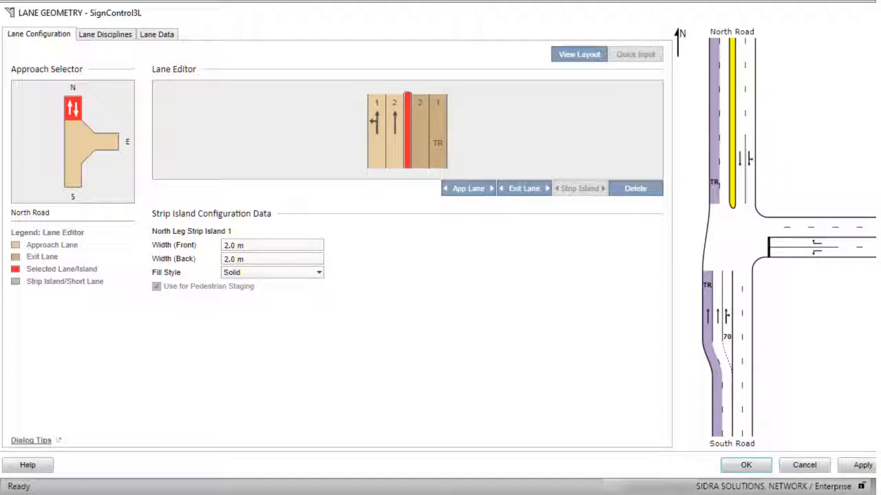
# - Add a strip island to the right of South approach lane 3
pyautogui.click(71, 176)
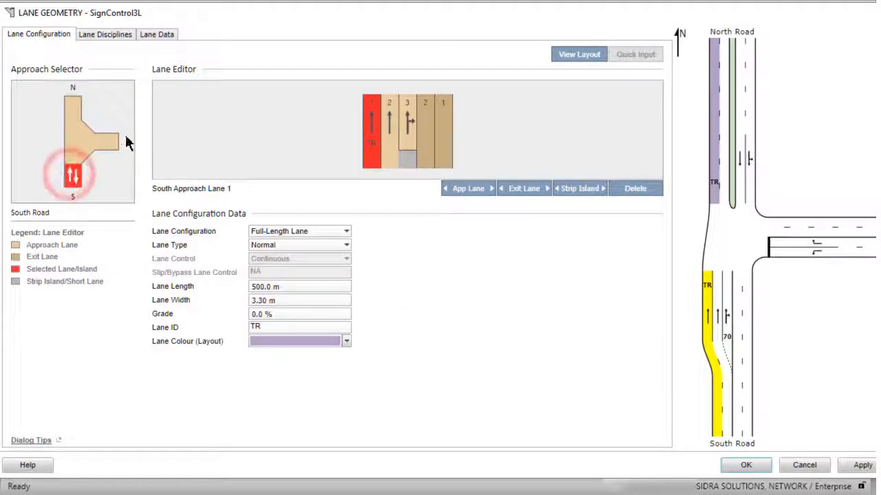
pyautogui.rightClick(406, 131)
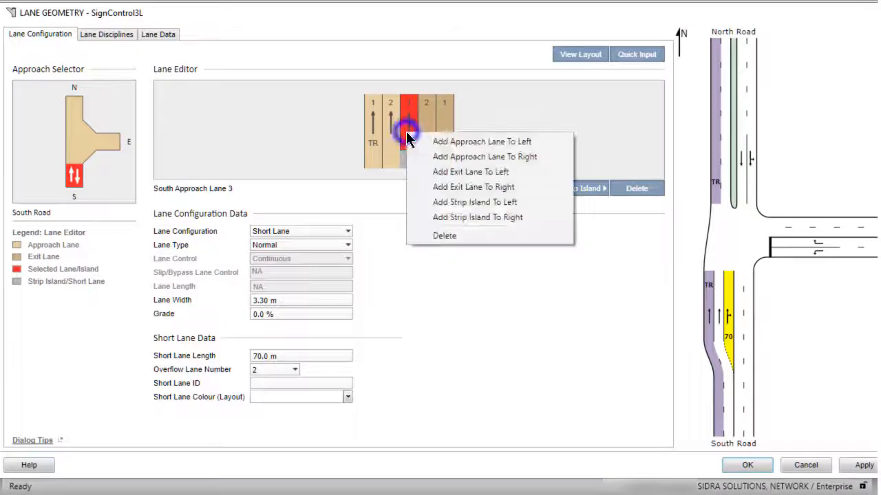
pyautogui.click(468, 217)
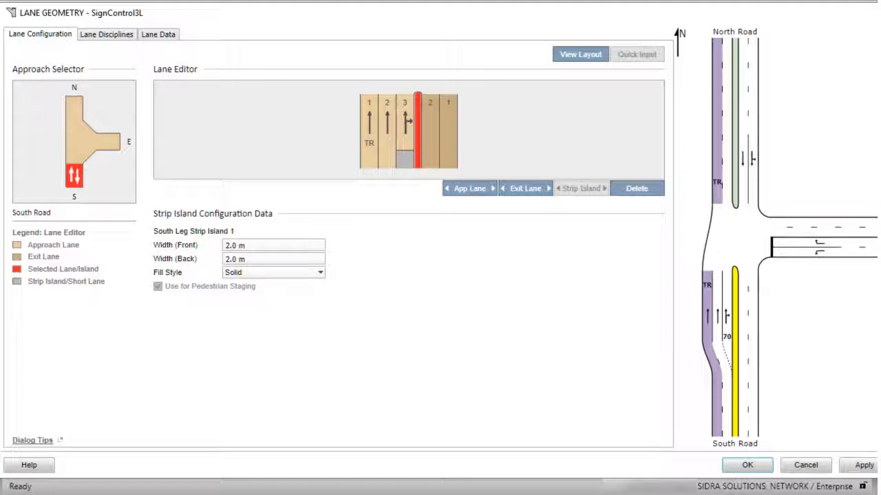
# - Set the North leg strip island's front and back widths to 5.3 m
pyautogui.click(76, 103)
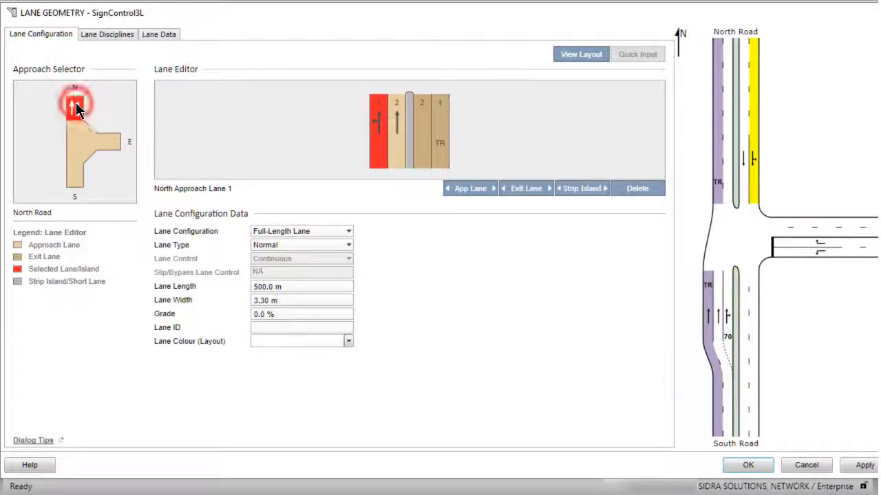
pyautogui.click(408, 146)
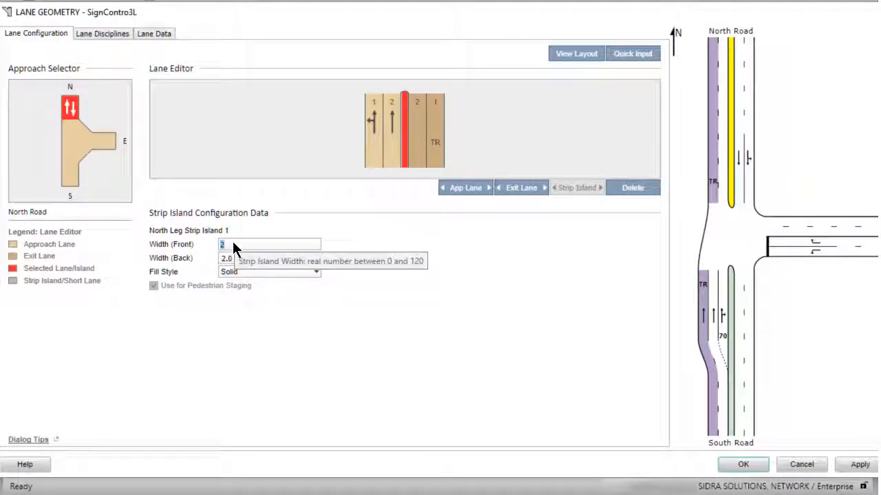
pyautogui.write('5.3')
pyautogui.click(231, 260)
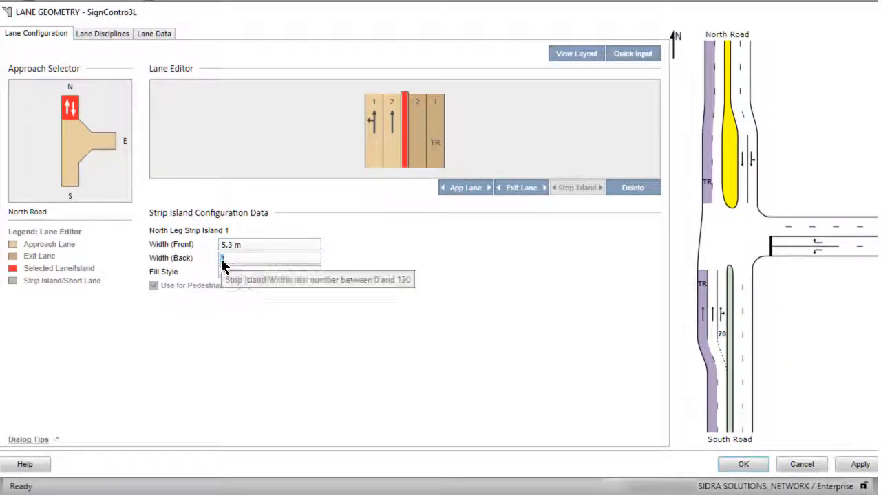
pyautogui.write('5.3')
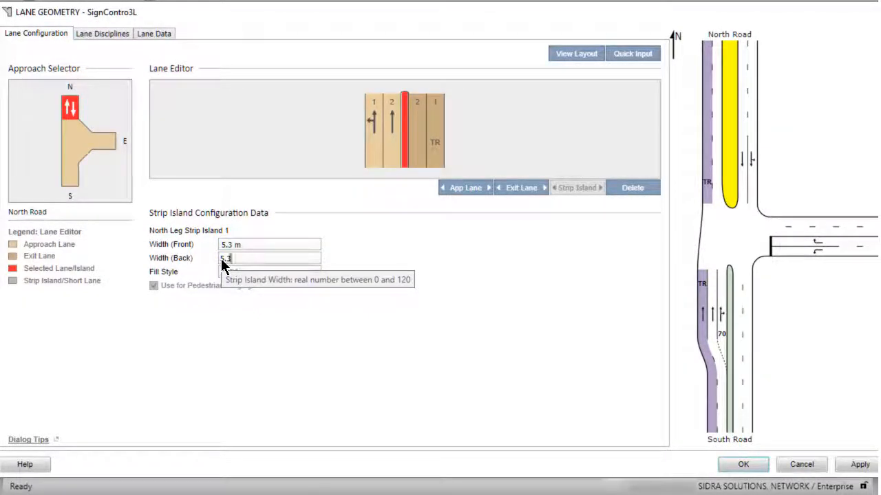
# - Set the South leg strip island's back width to 5.3 m
pyautogui.click(69, 181)
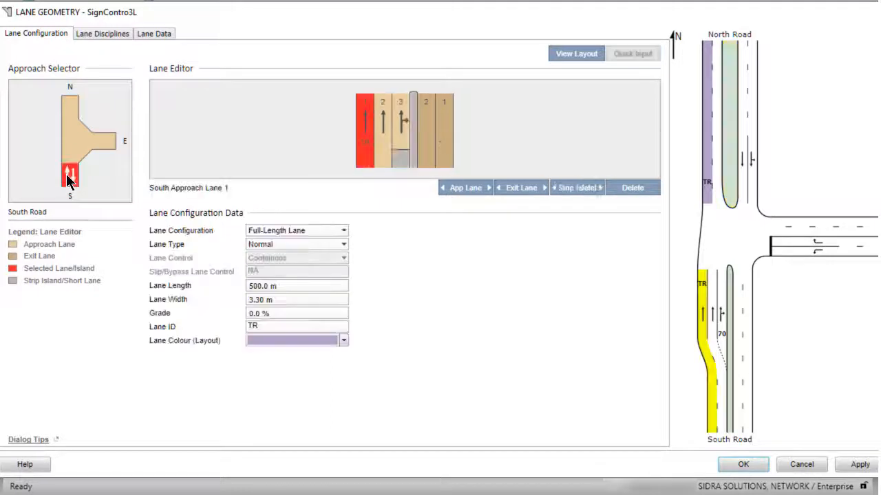
pyautogui.click(413, 152)
pyautogui.click(232, 260)
pyautogui.write('5.3')
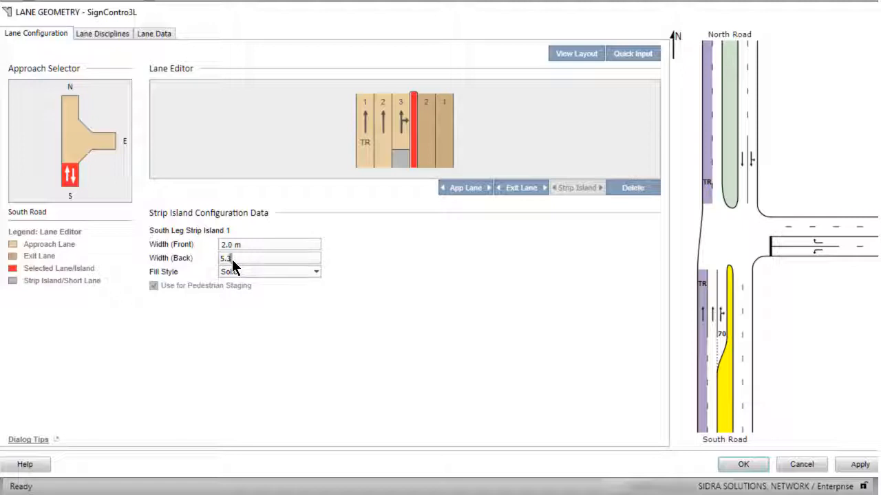
pyautogui.hotkey('shift', 'Tab')
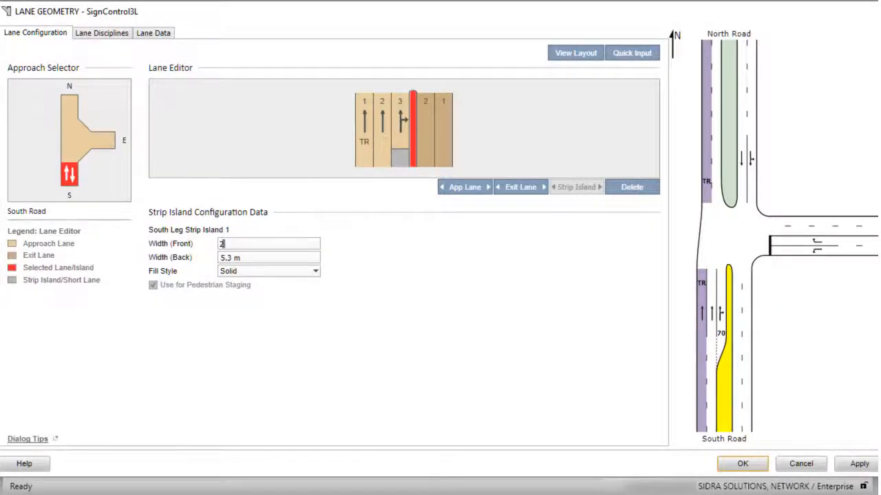
# - Try to confirm the lane geometry dialog, then cancel and return to editing
pyautogui.click(632, 53)
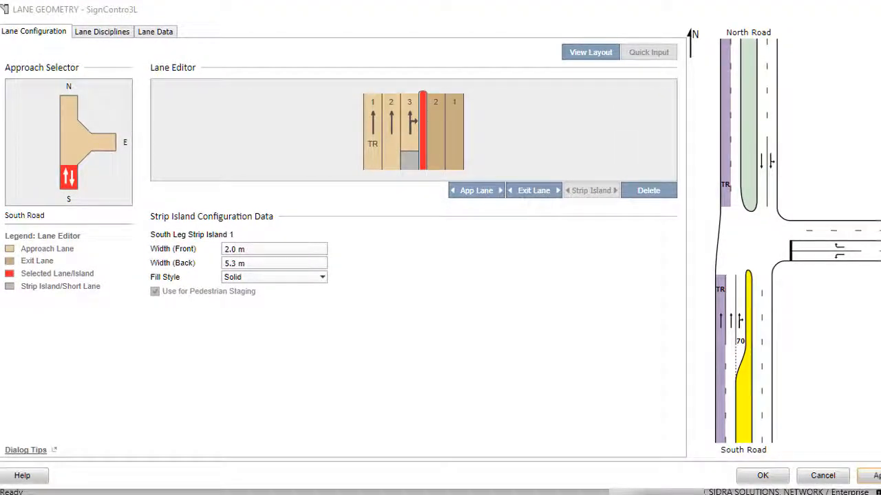
pyautogui.click(762, 476)
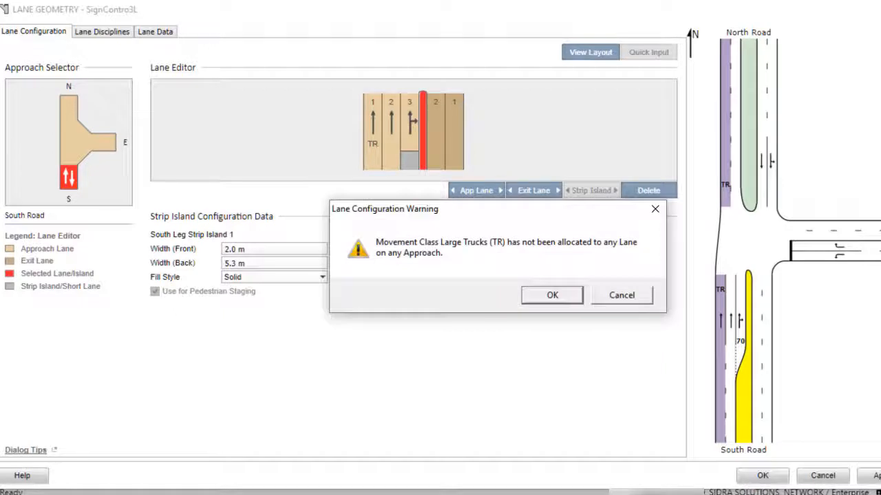
pyautogui.click(611, 293)
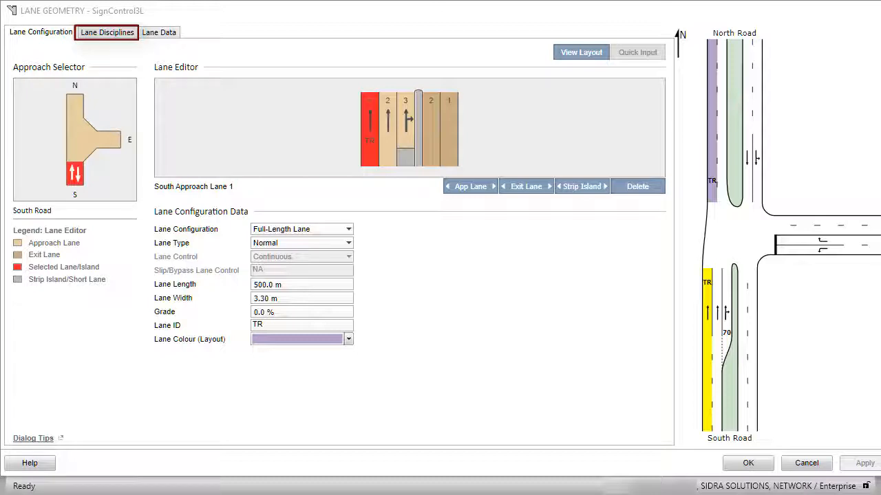
# - In the lane disciplines, make South approach lane 1 a through lane for Large Trucks only
pyautogui.click(113, 33)
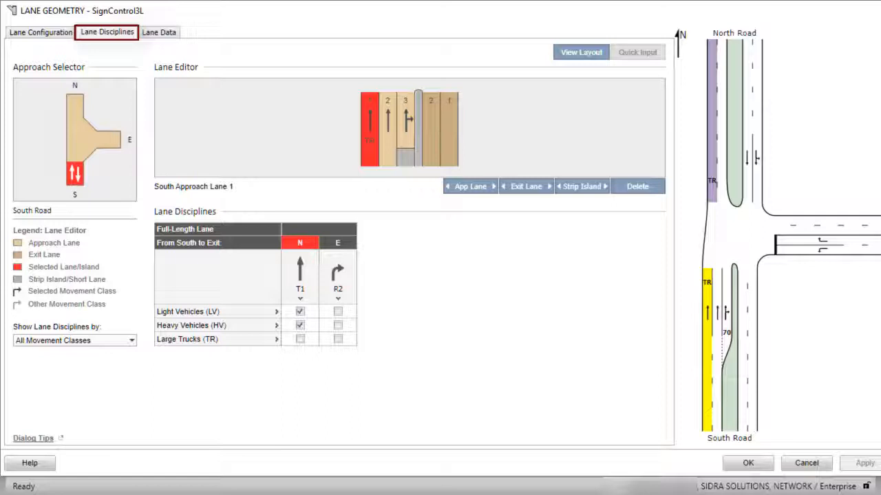
pyautogui.click(387, 137)
pyautogui.click(404, 131)
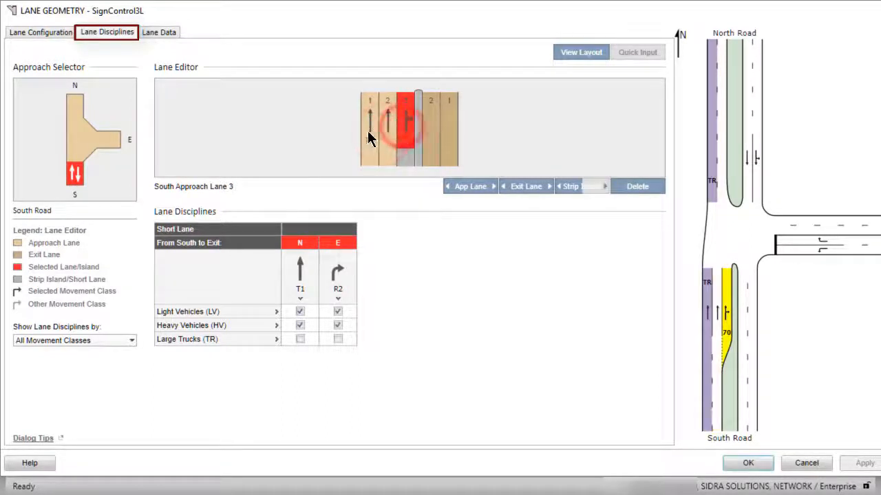
pyautogui.click(368, 132)
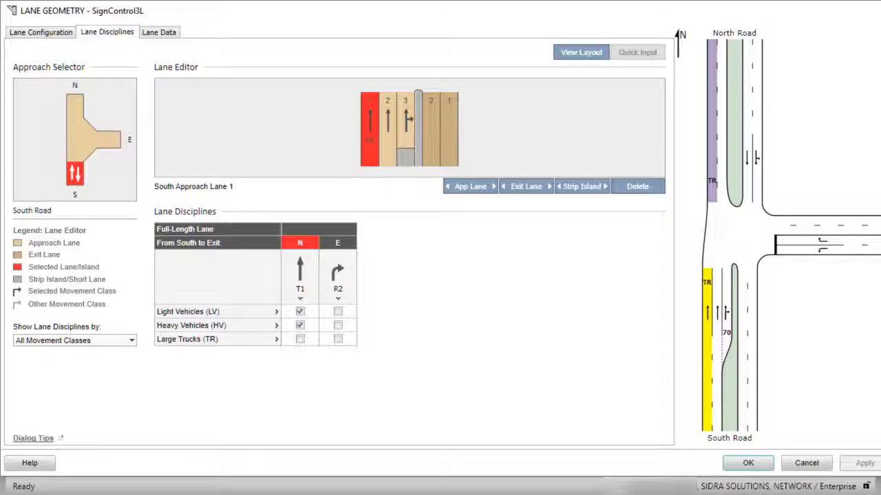
pyautogui.click(299, 339)
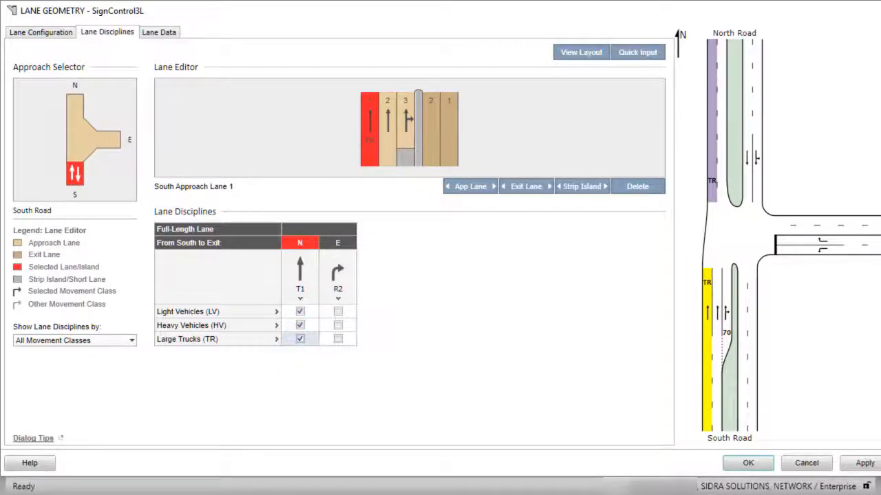
pyautogui.click(300, 311)
pyautogui.click(300, 324)
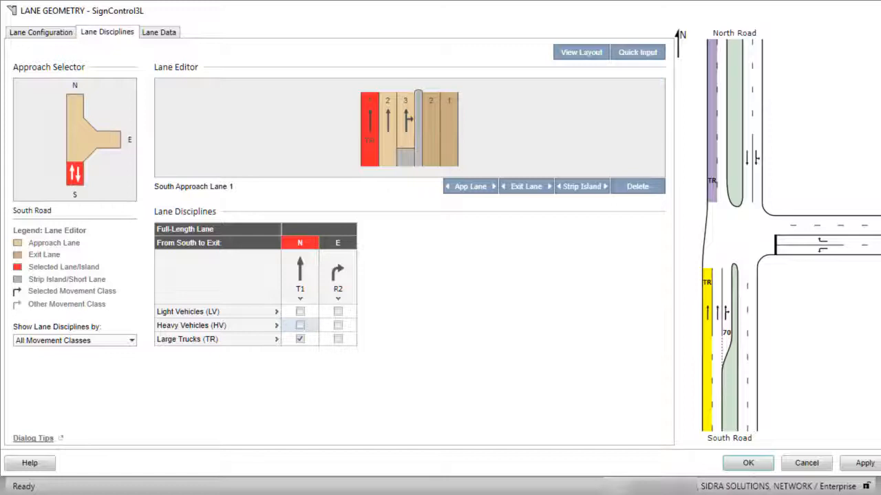
# - Remove the through movement from South approach lane 3 and view its disciplines by Light Vehicles and Large Trucks
pyautogui.click(405, 132)
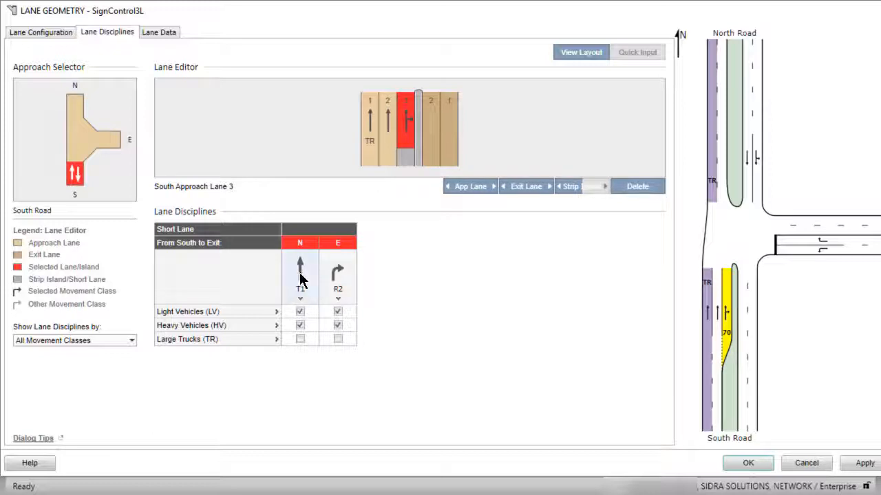
pyautogui.click(300, 275)
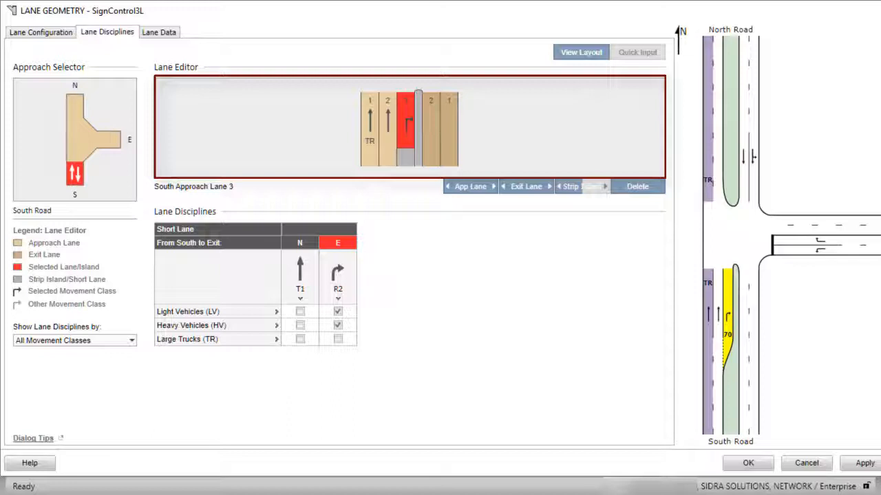
pyautogui.click(131, 341)
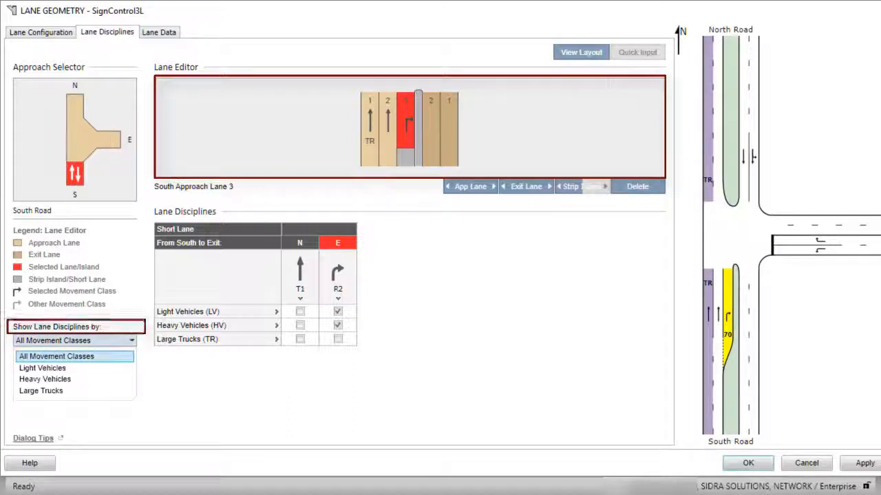
pyautogui.click(42, 368)
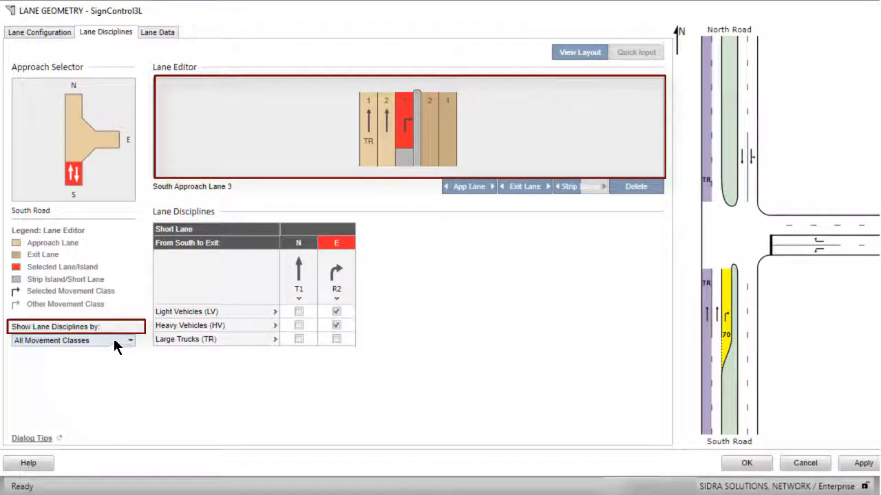
pyautogui.click(130, 339)
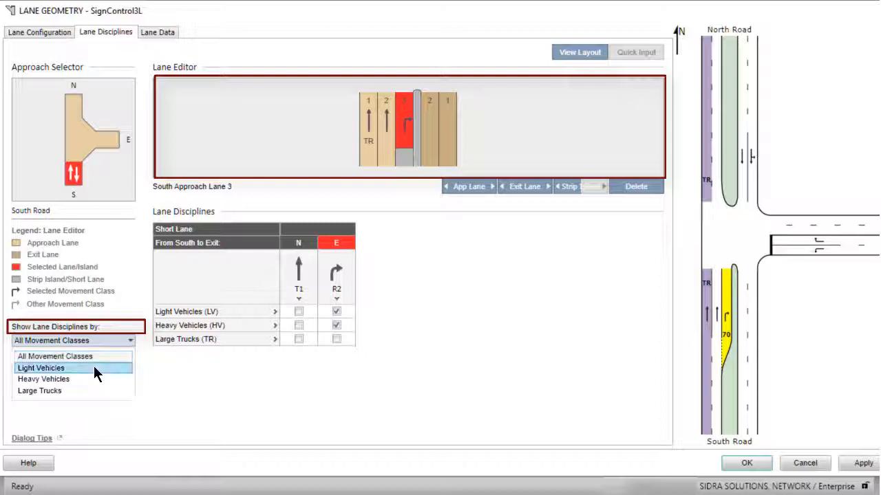
pyautogui.click(94, 366)
pyautogui.click(131, 340)
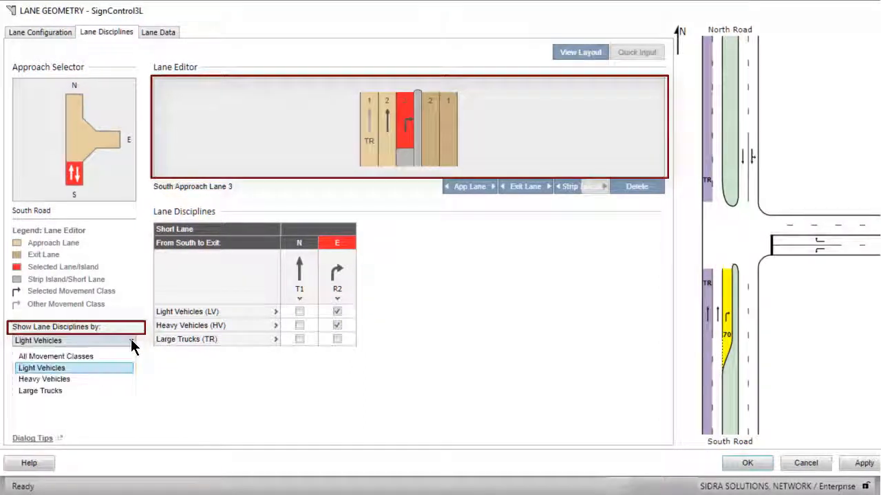
pyautogui.click(91, 390)
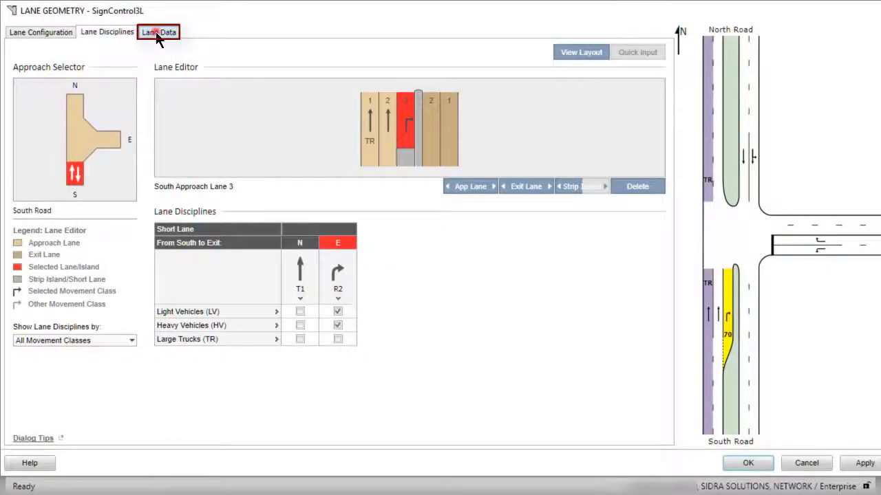
# - Check the Lane Data settings for South approach lane 3 and confirm the lane geometry changes
pyautogui.click(156, 33)
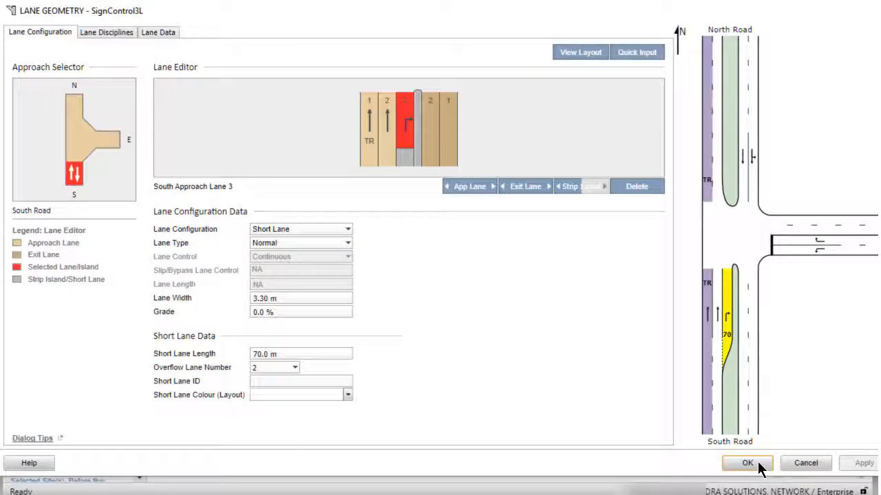
pyautogui.click(757, 465)
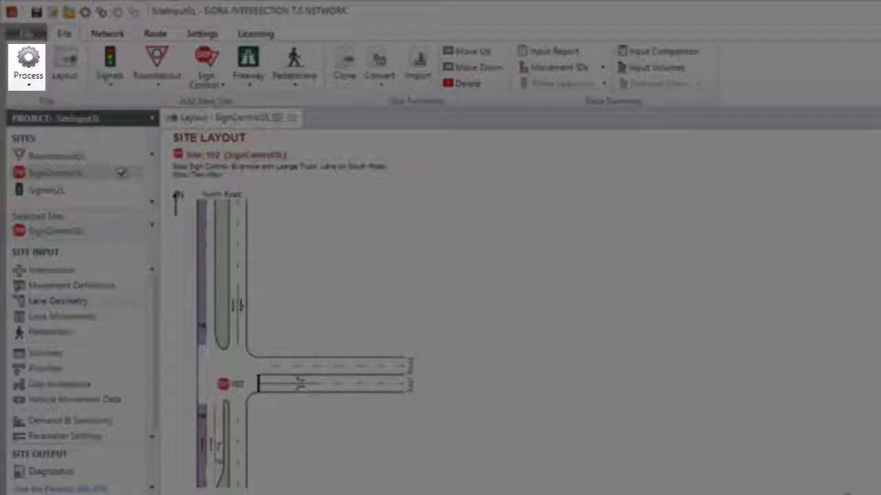
# - Process the site and dismiss the dialog that follows
pyautogui.click(26, 66)
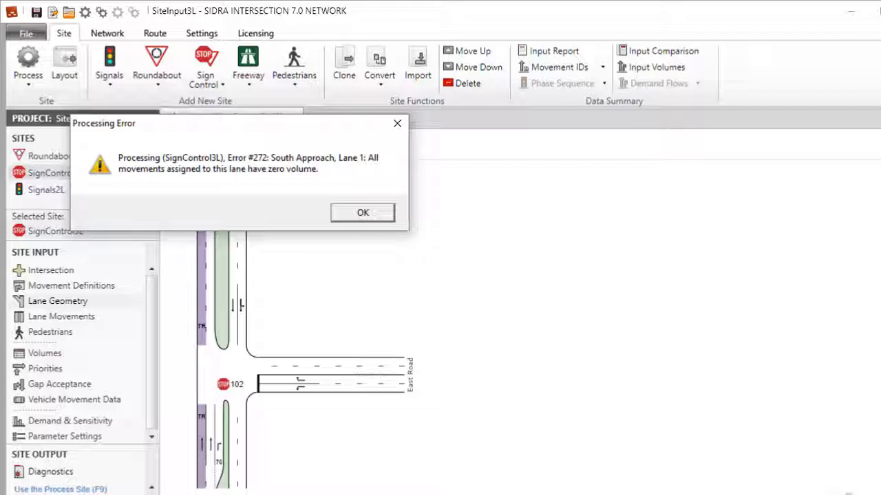
pyautogui.click(368, 212)
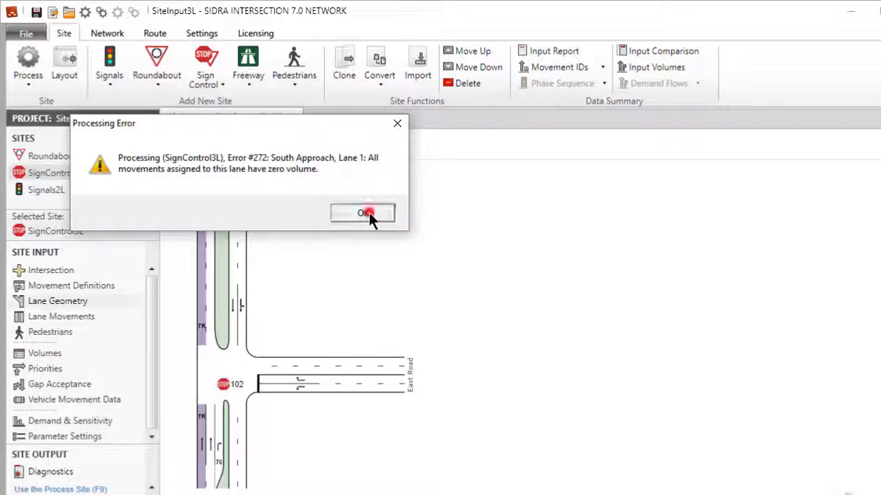